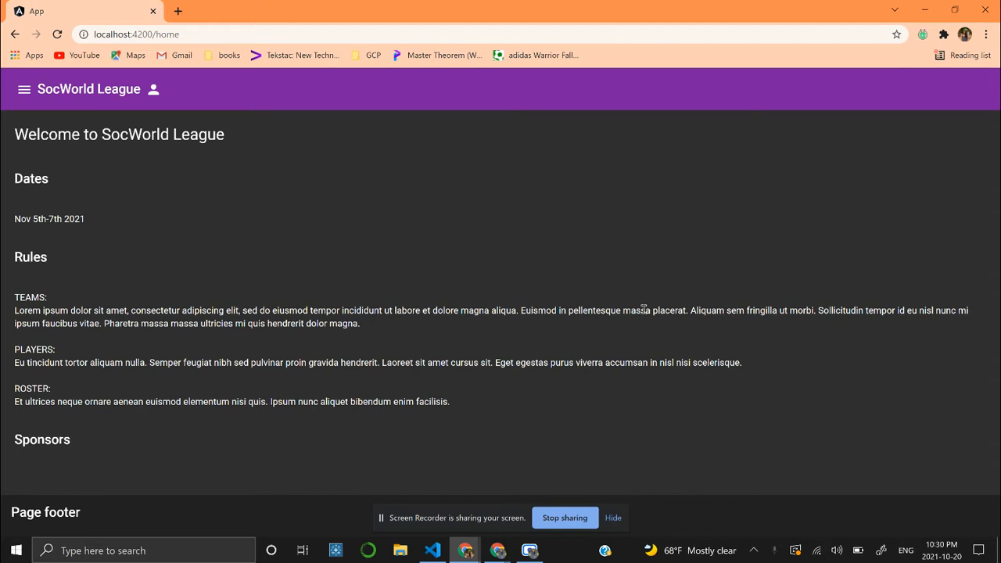
Open the team application form and enter Team Dream as the team name and the coach's name
click(24, 90)
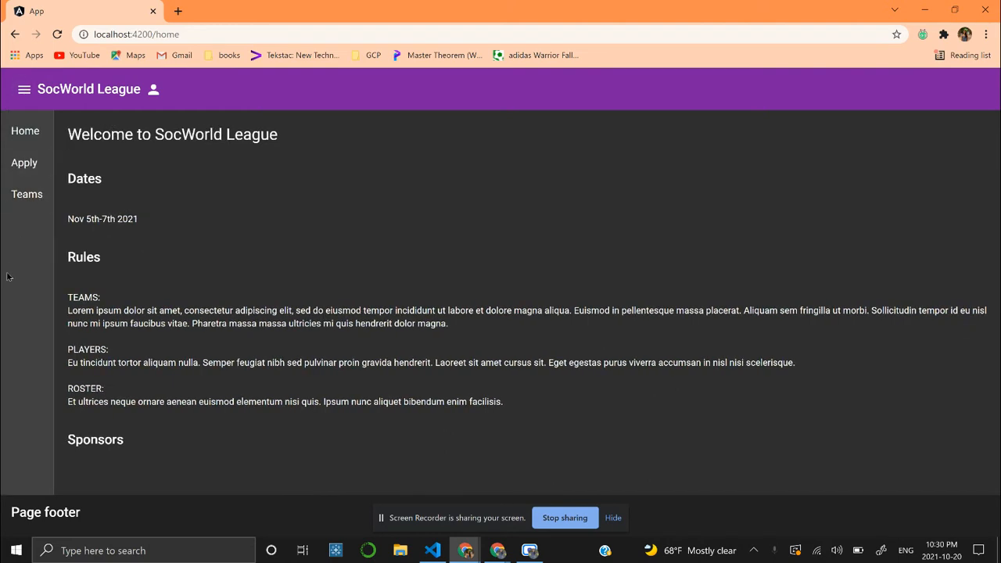
click(26, 172)
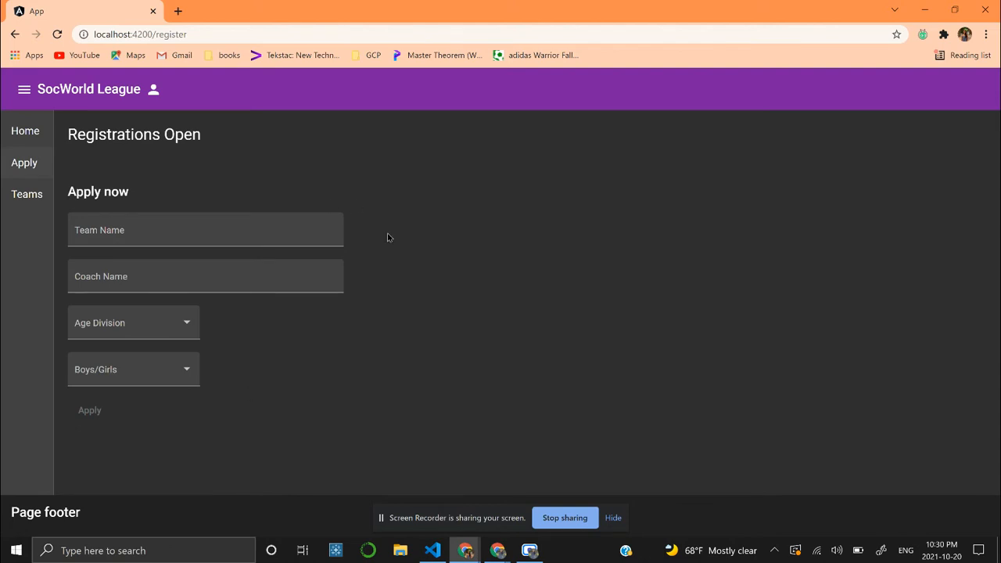
click(319, 230)
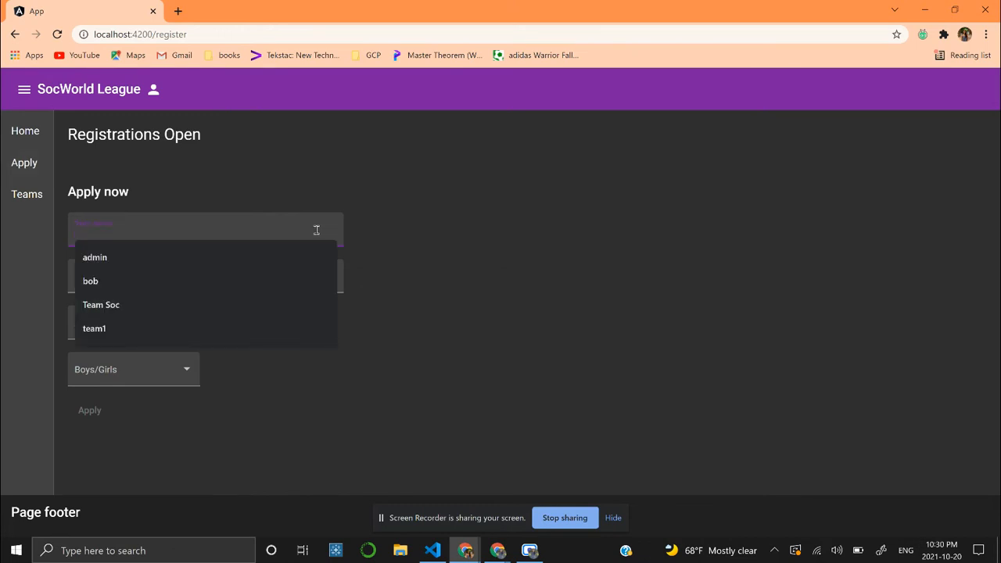
text(Team)
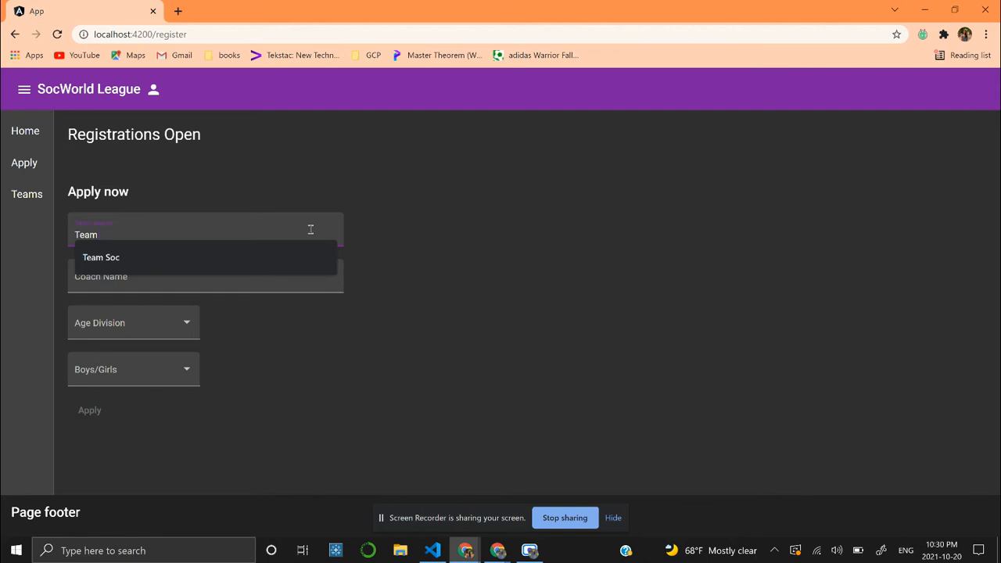
text( Dream)
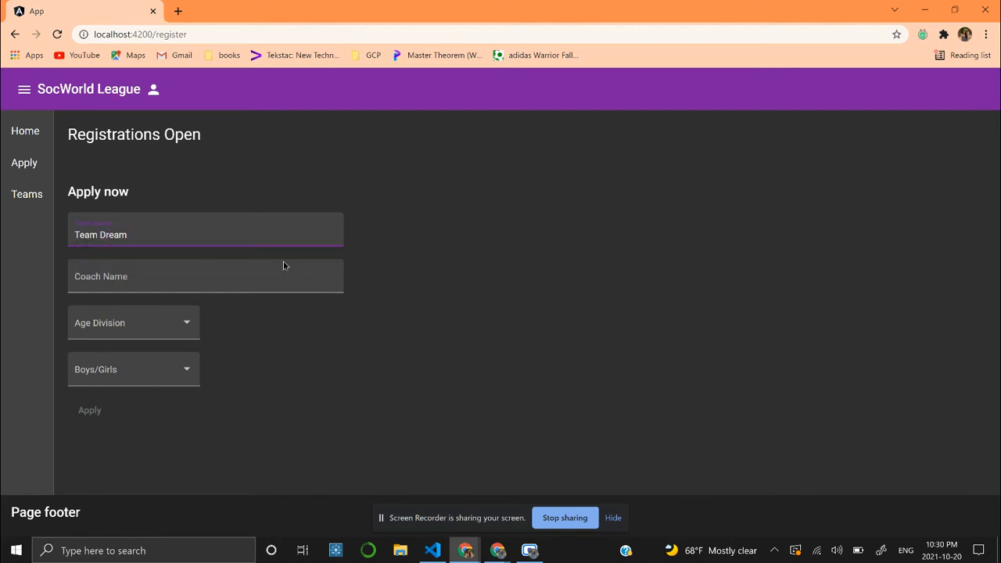
click(269, 276)
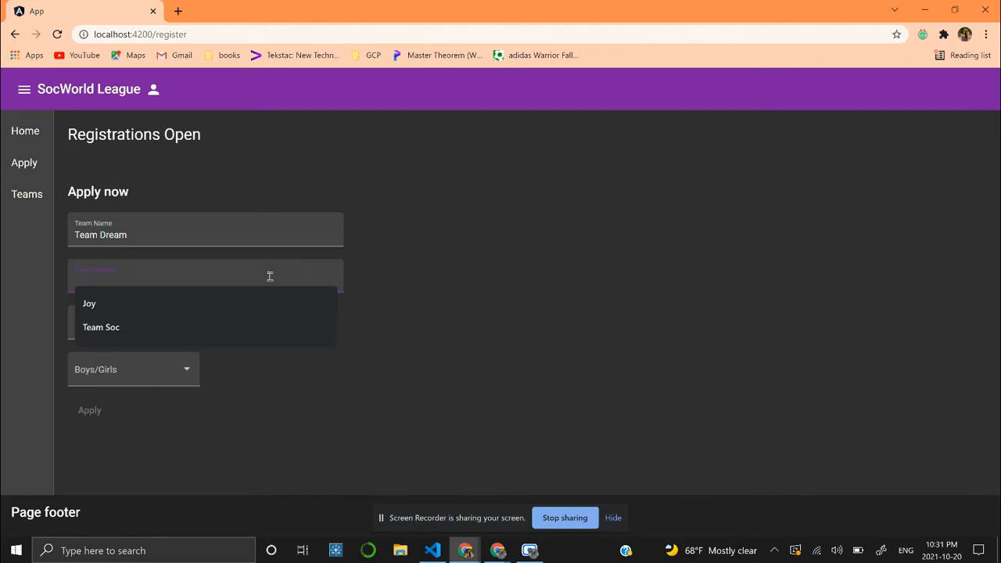
text(joy)
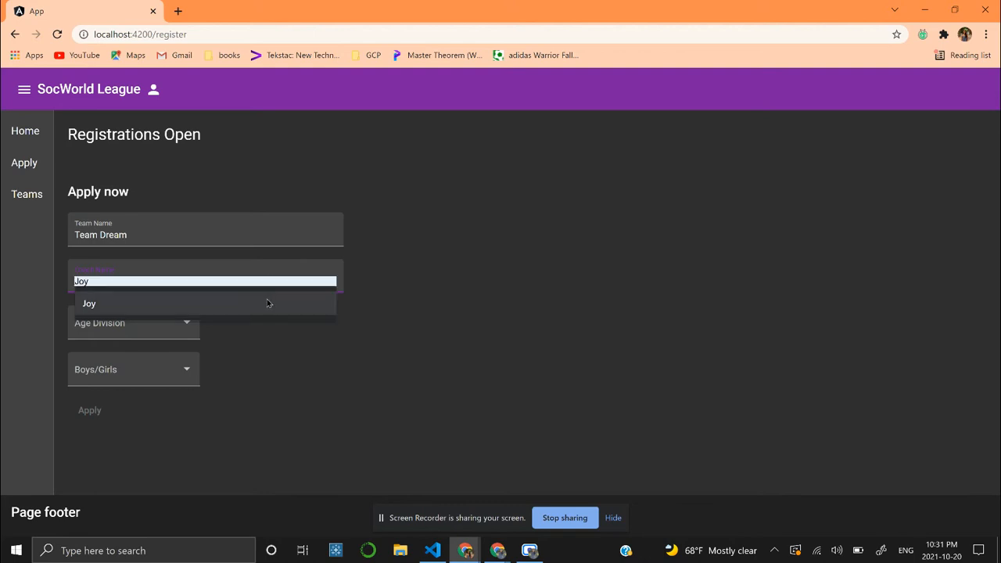
click(267, 304)
Set the age division to U11 and the category to Girls, and submit the application
click(162, 322)
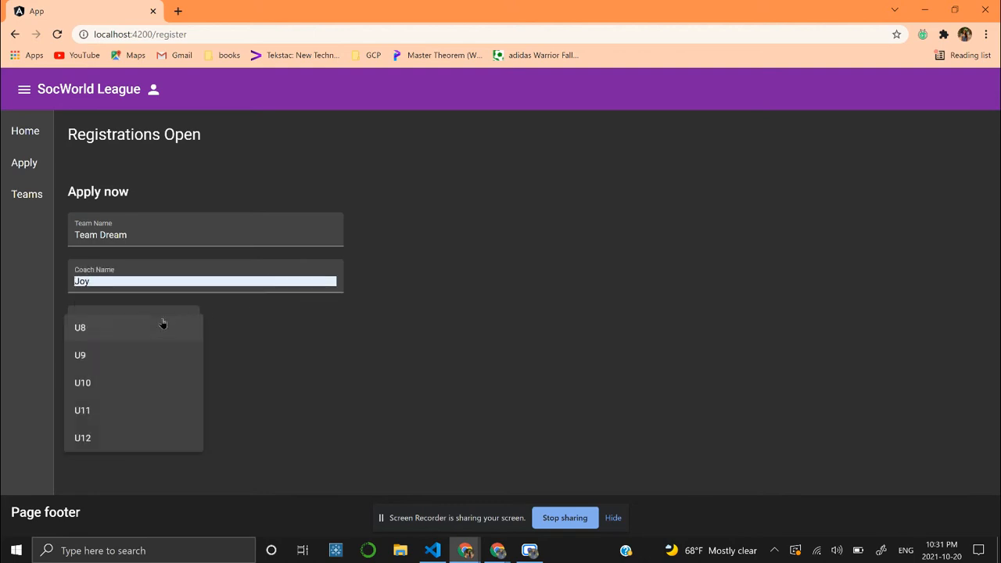
click(132, 409)
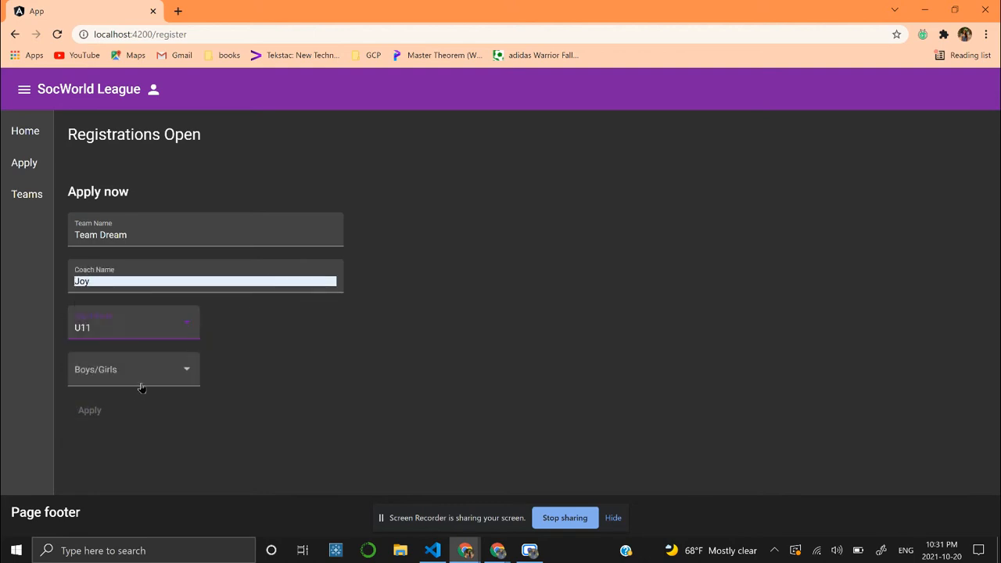
click(149, 379)
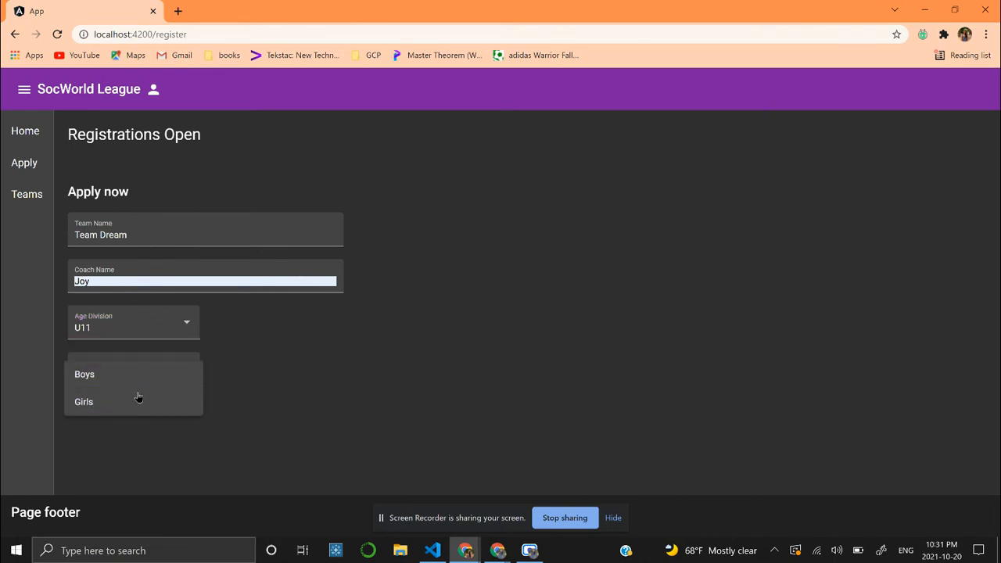
click(135, 402)
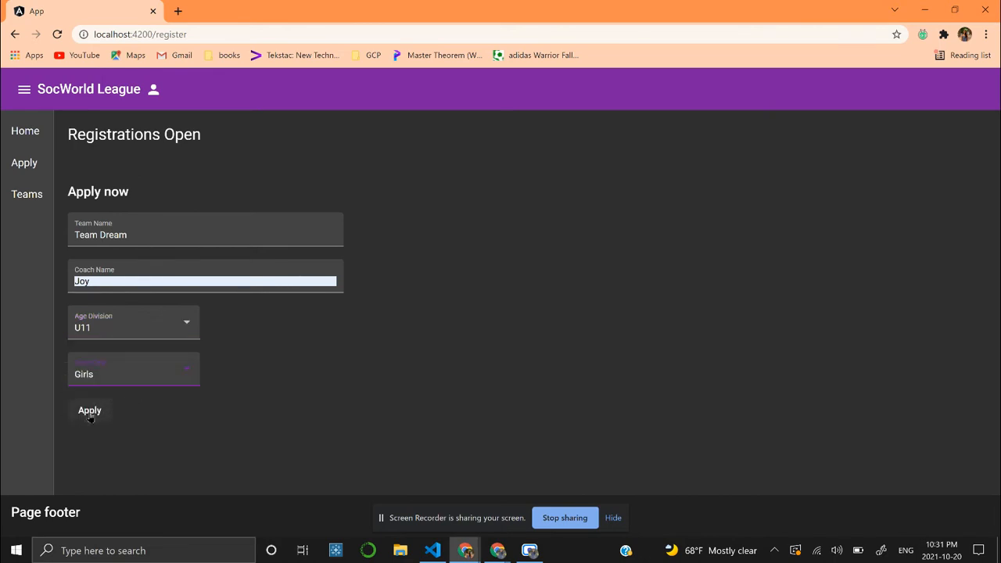
click(92, 415)
Go to the Teams page, look through the team list, and search it by the team name Team2
click(44, 203)
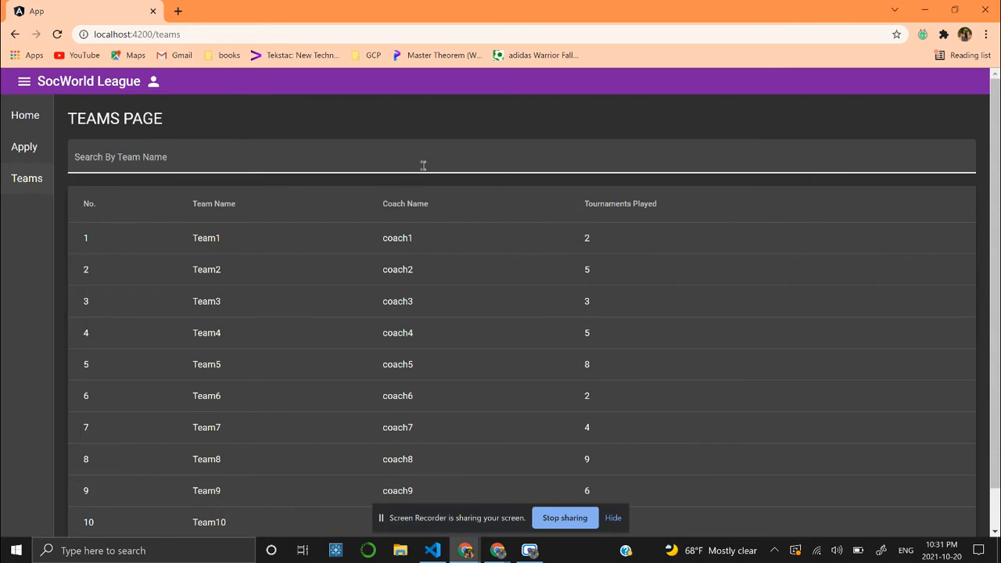
click(422, 164)
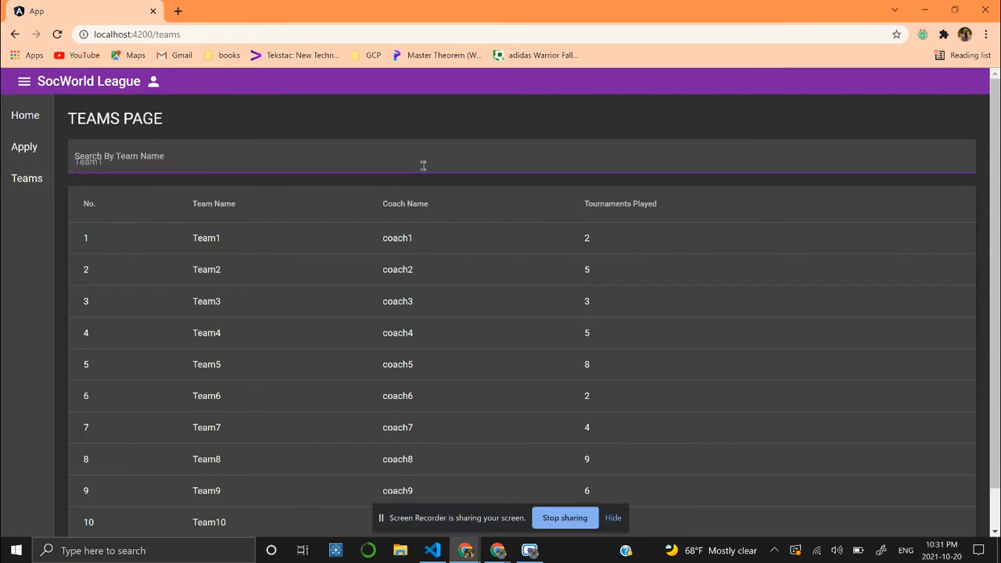
click(326, 139)
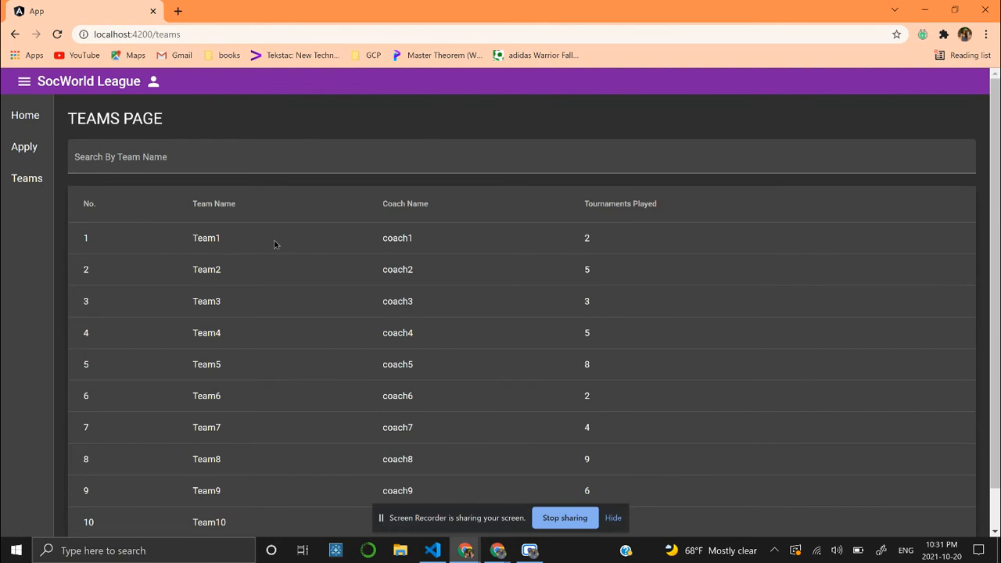
scroll(229, 319, down, 1)
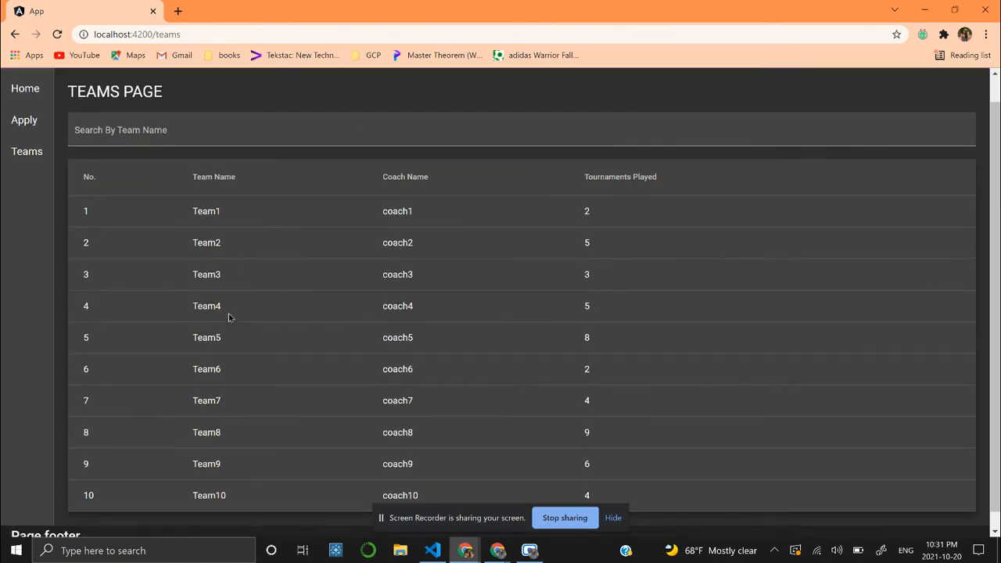
scroll(229, 319, up, 1)
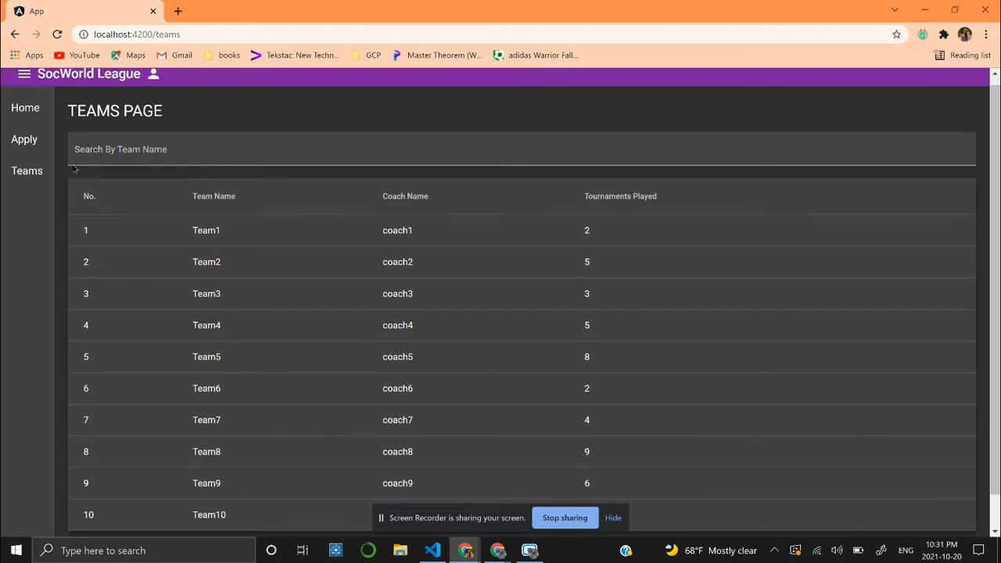
click(272, 151)
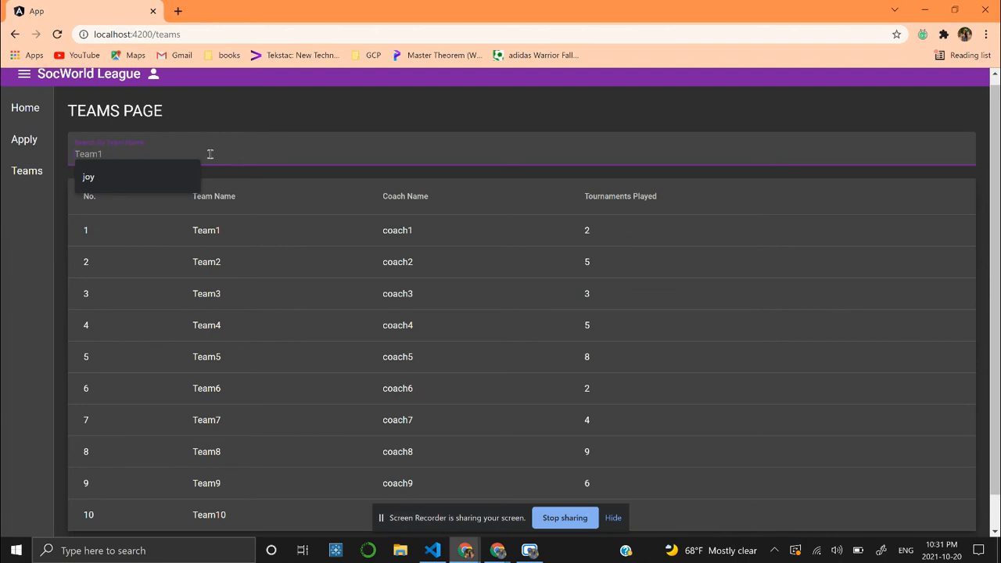
text(T)
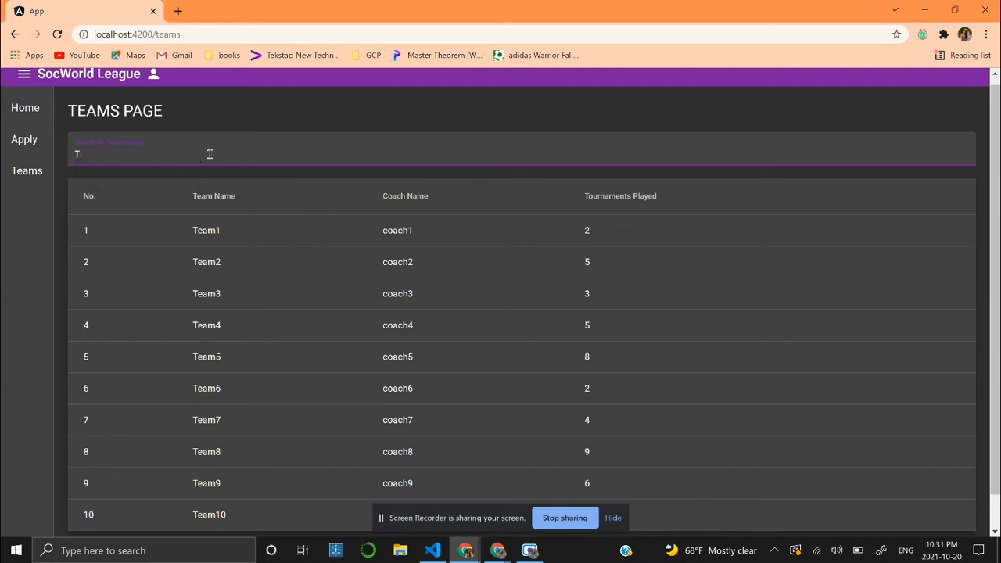
text(eam2)
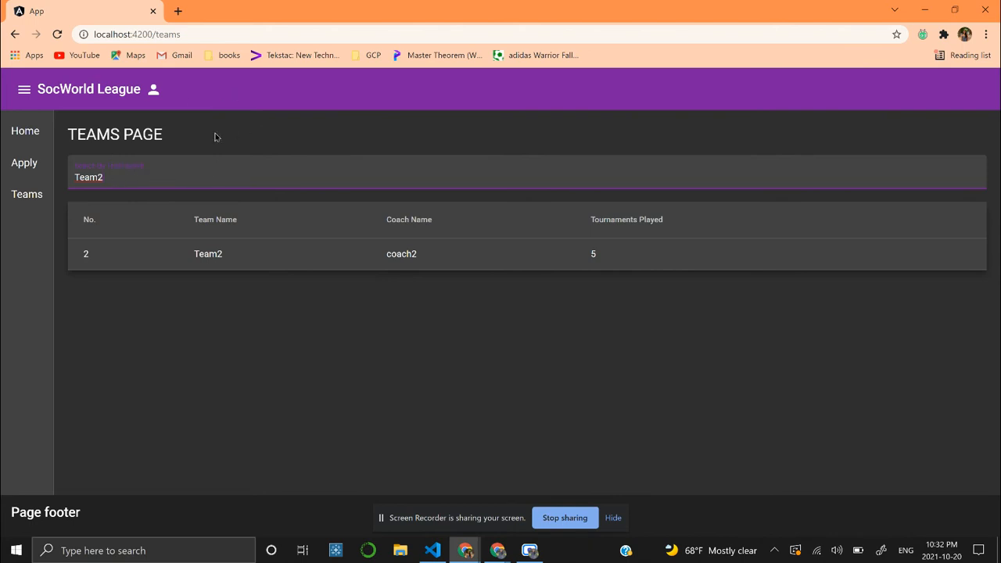
Go to the hidden login page at localhost:4200/hidden
click(265, 35)
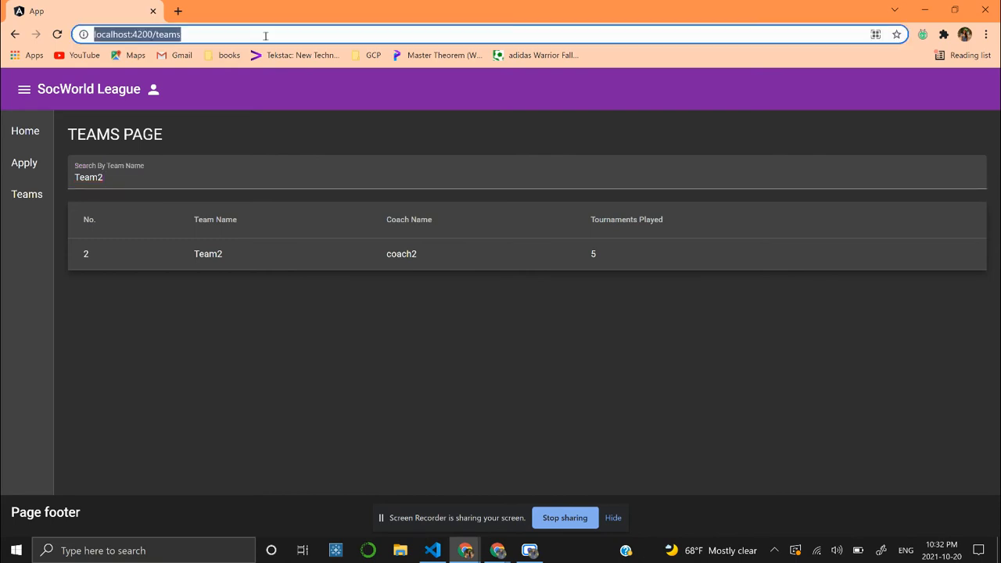
click(265, 35)
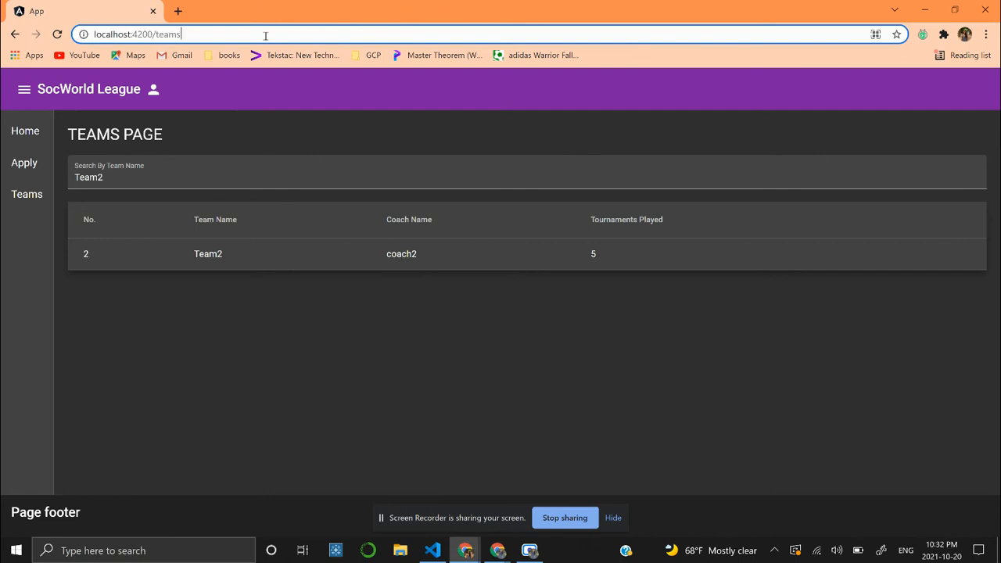
key(BackSpace)
key(BackSpace)
key(BackSpace)
key(BackSpace)
key(BackSpace)
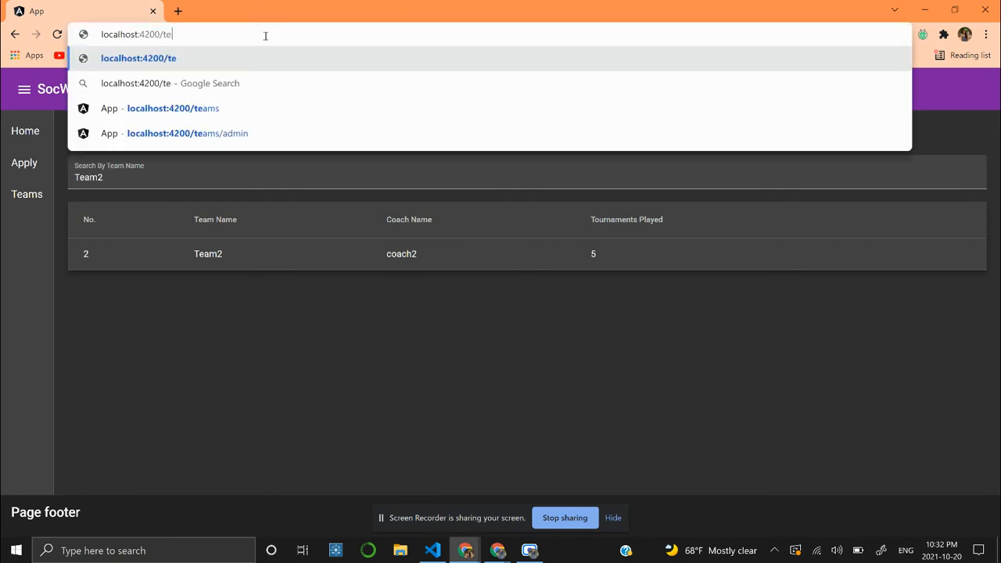
text(hidden)
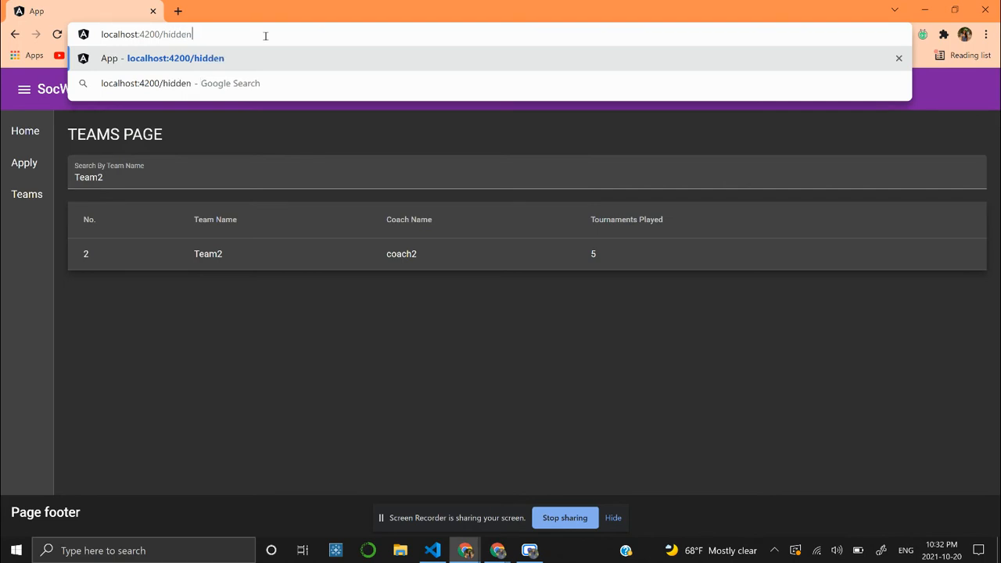
key(Return)
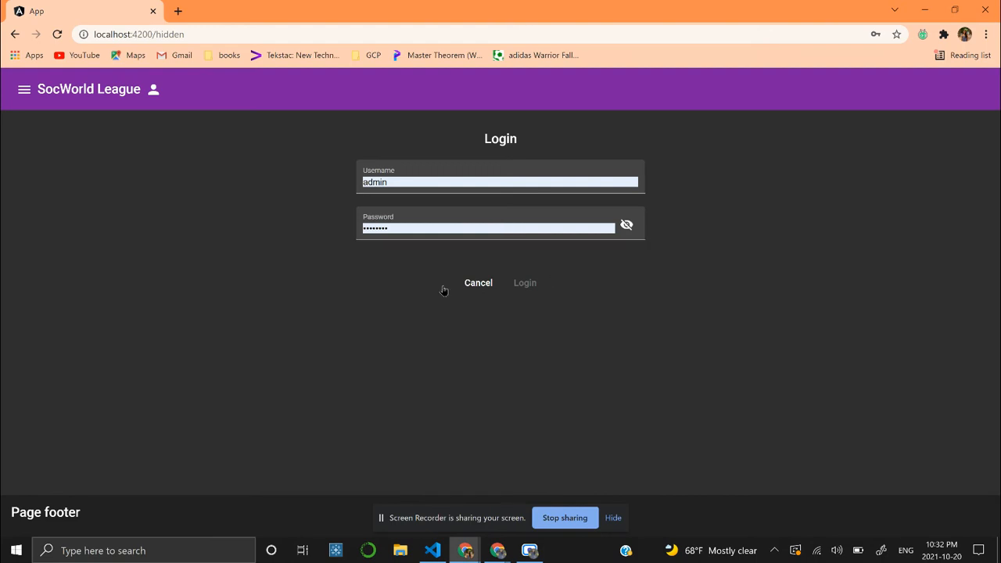
Log in to the league site with the prefilled admin credentials
click(491, 184)
click(491, 184)
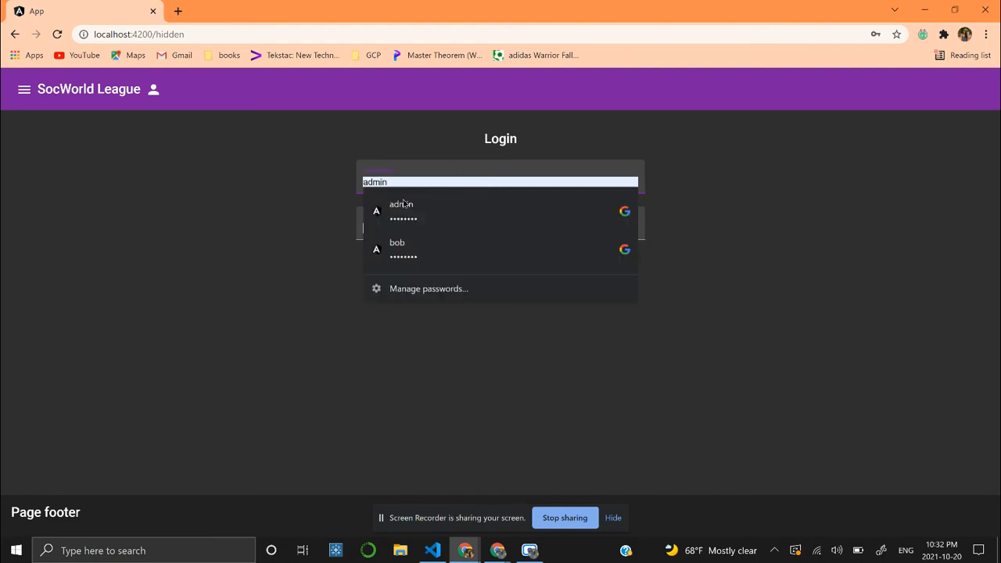
click(252, 236)
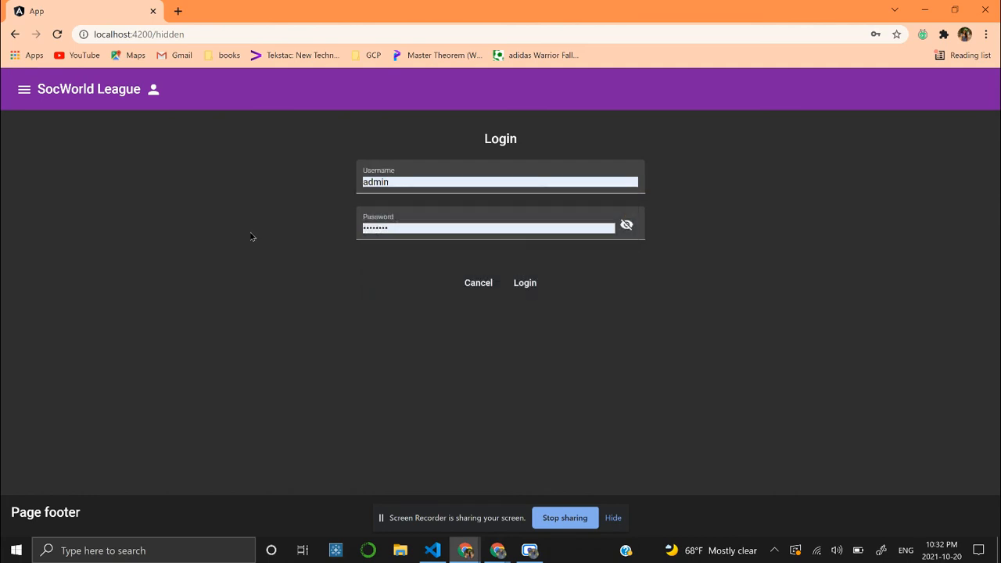
click(437, 183)
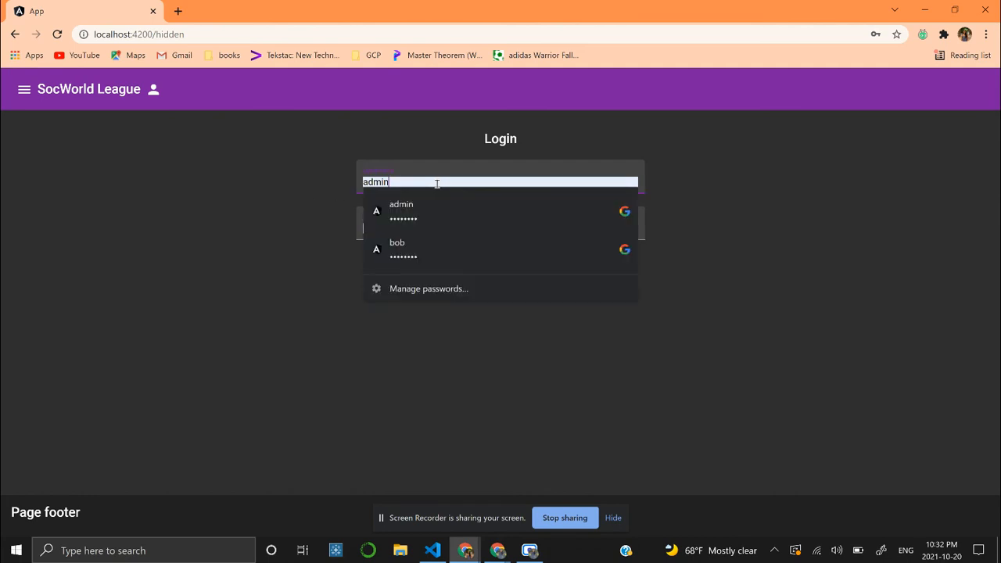
click(279, 169)
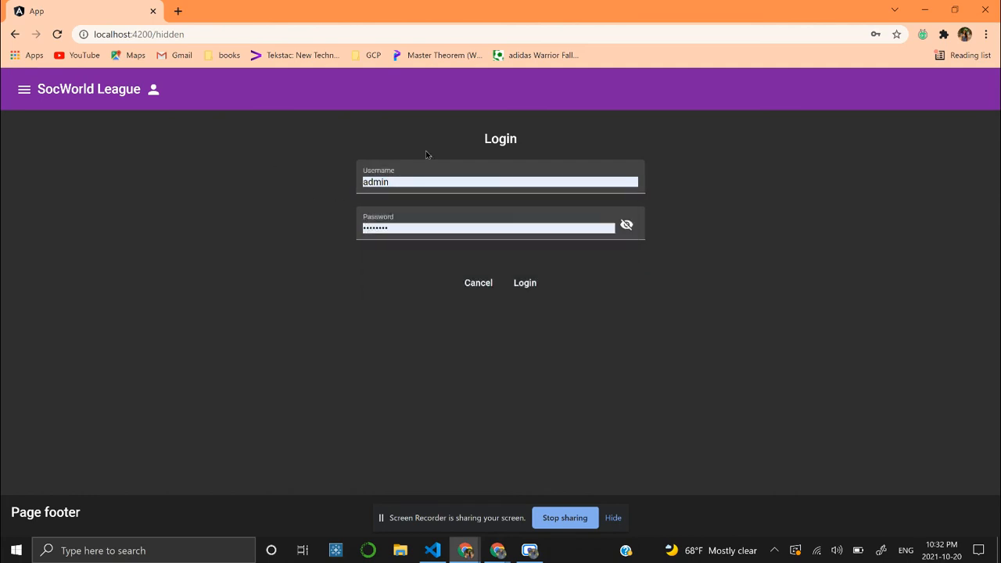
click(524, 283)
Show the site navigation for the admin account and log out
click(24, 89)
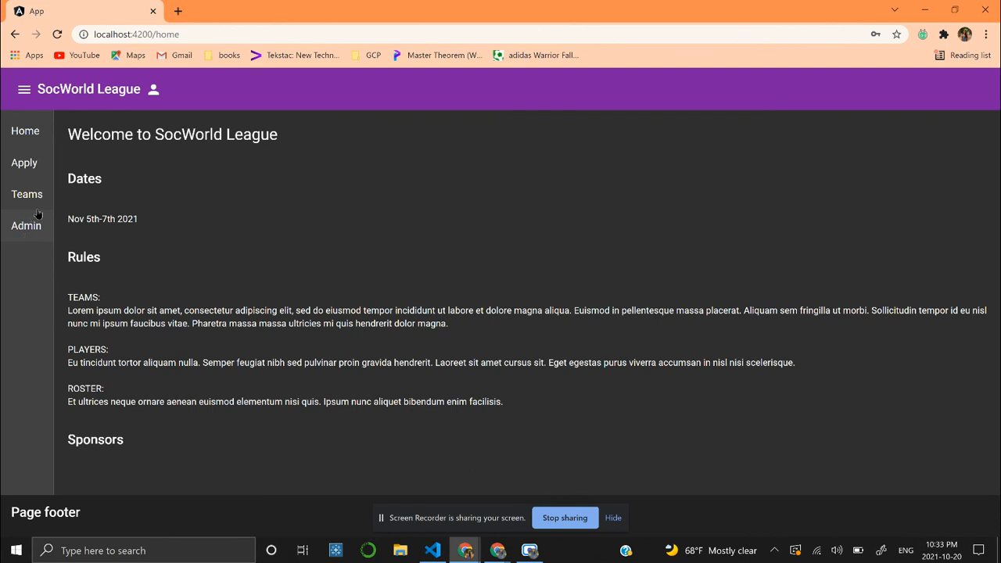
click(154, 92)
click(157, 125)
Return to the login page by changing the address to localhost:4200/hidden
click(256, 28)
click(257, 29)
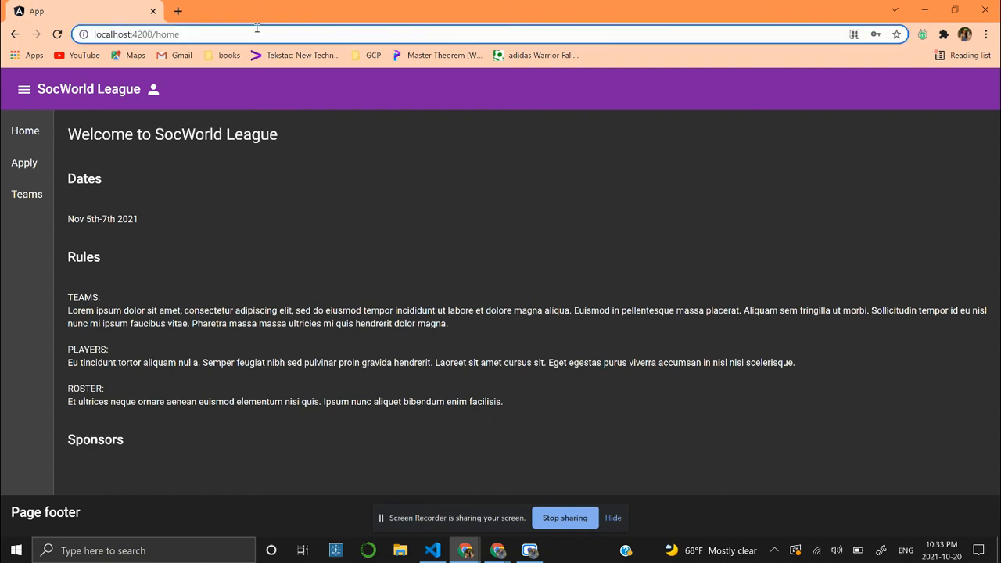
key(BackSpace)
key(BackSpace)
key(BackSpace)
text(idden)
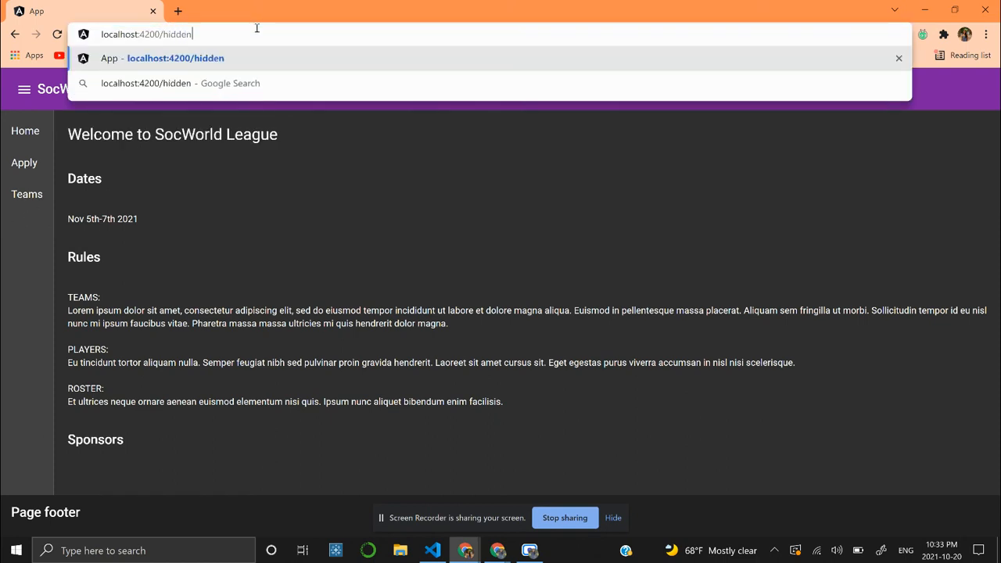
key(Return)
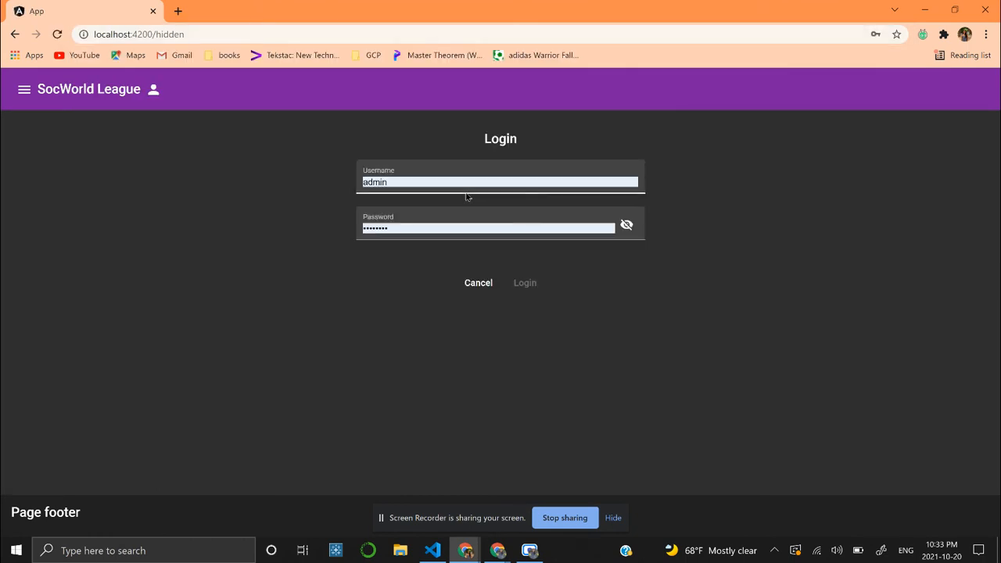
Fill in the username and password from the saved non-admin account and log in
click(447, 182)
click(426, 249)
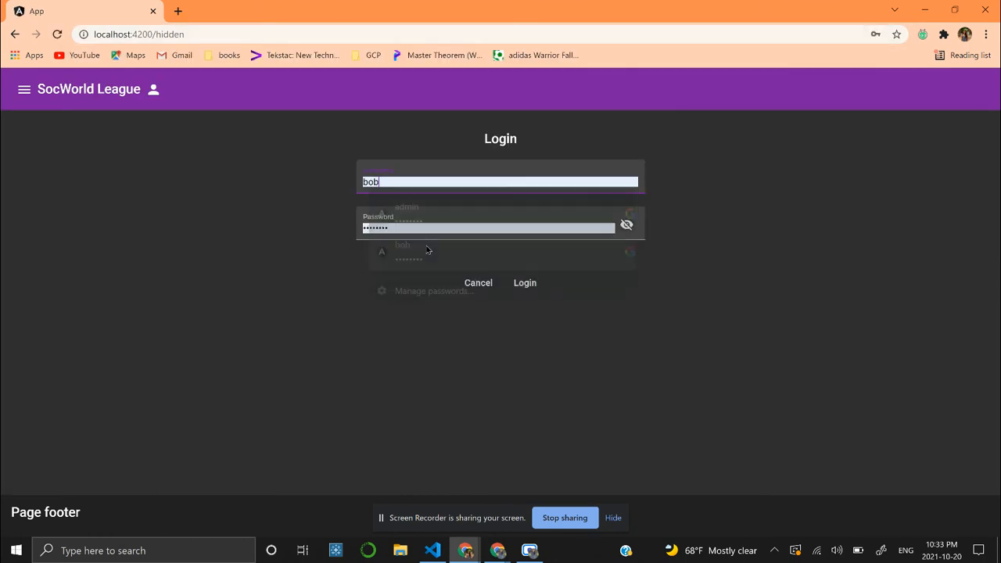
click(525, 282)
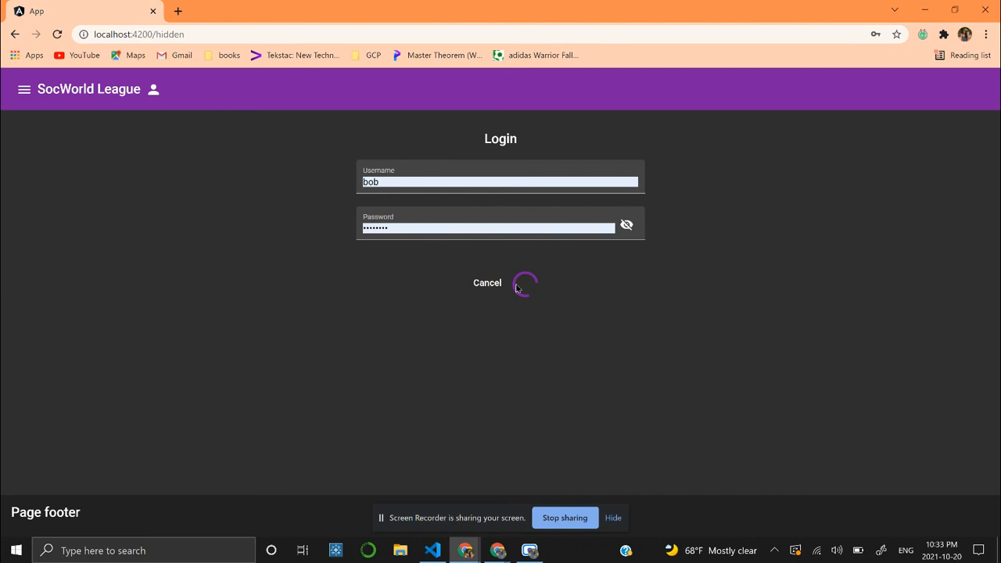
Show the site navigation for the non-admin account and log out
click(24, 91)
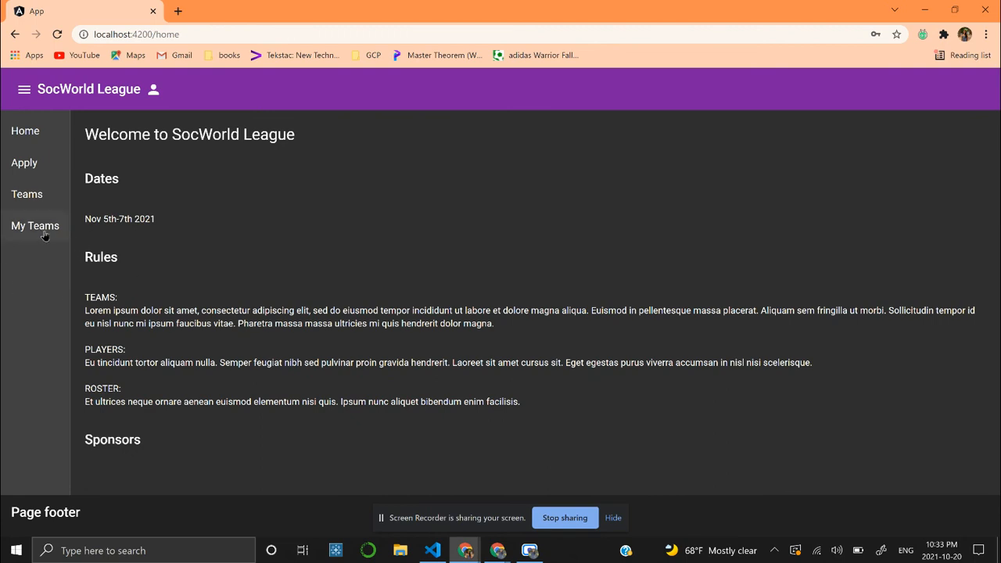
click(160, 98)
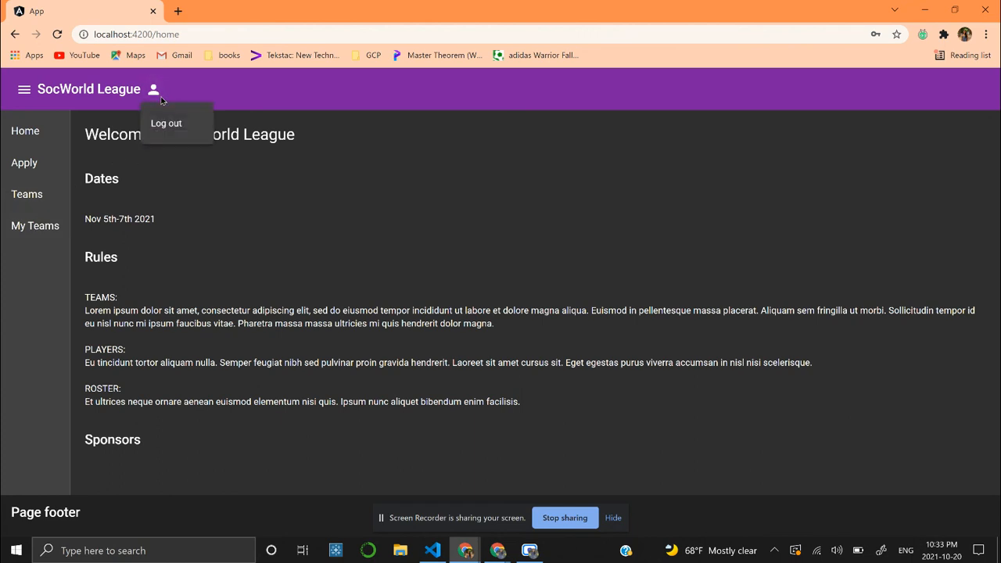
click(167, 127)
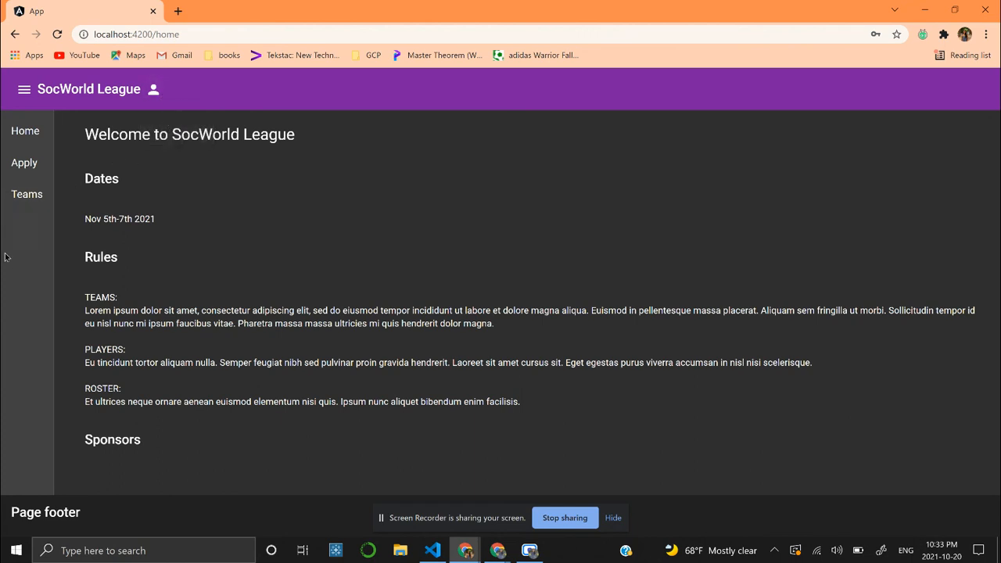